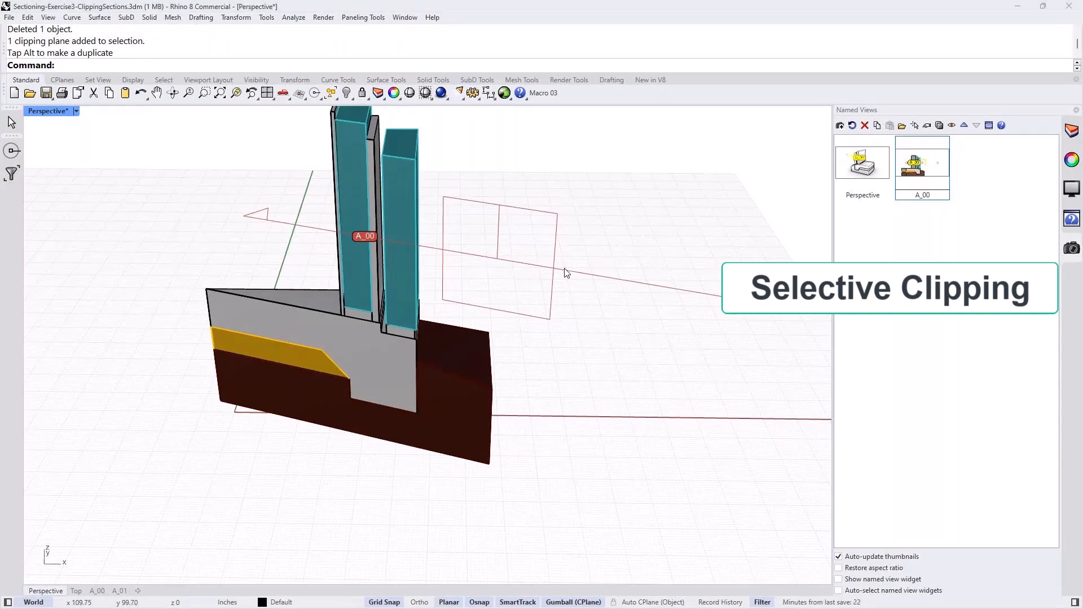
Examine the sectioned model from an angled view and review the Earth and Sand layers in the layer list.
right_click_drag(569, 342, 546, 392)
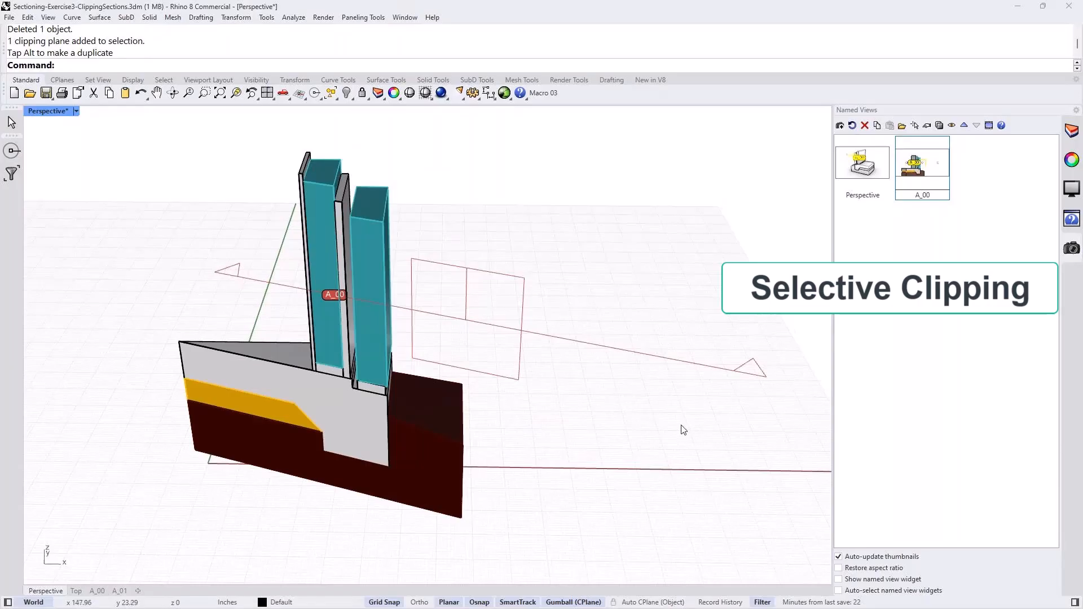
right_click_drag(684, 430, 640, 413)
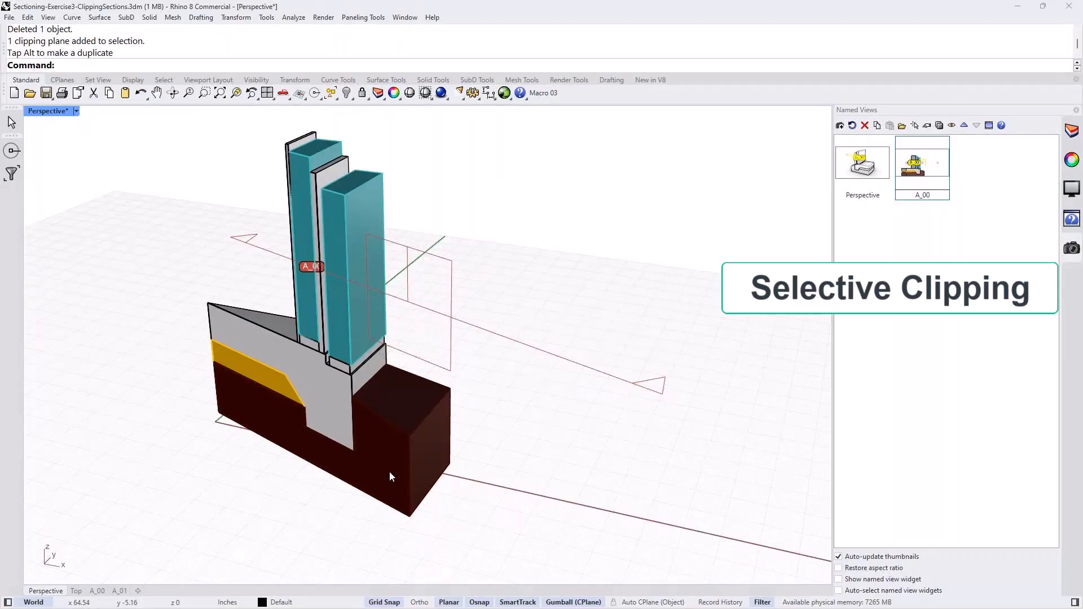
left_click(1071, 131)
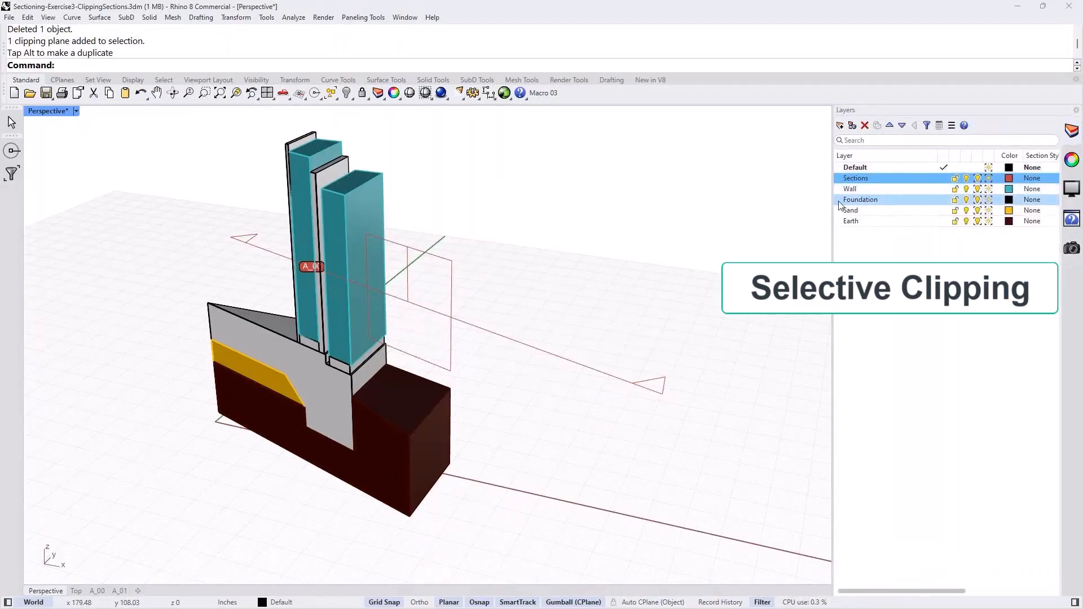
left_click(847, 221)
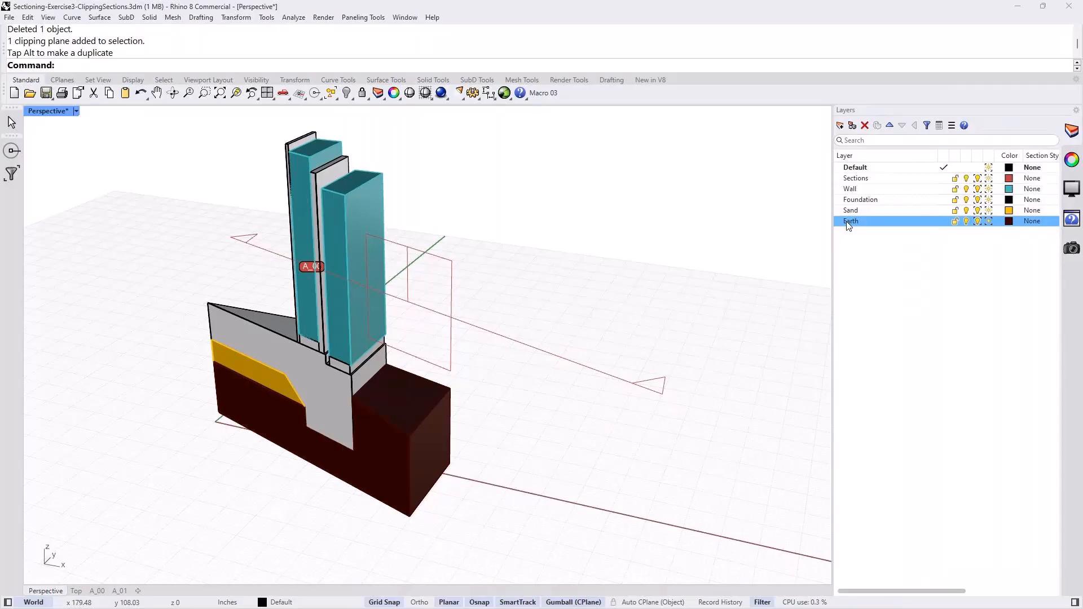
left_click(848, 212)
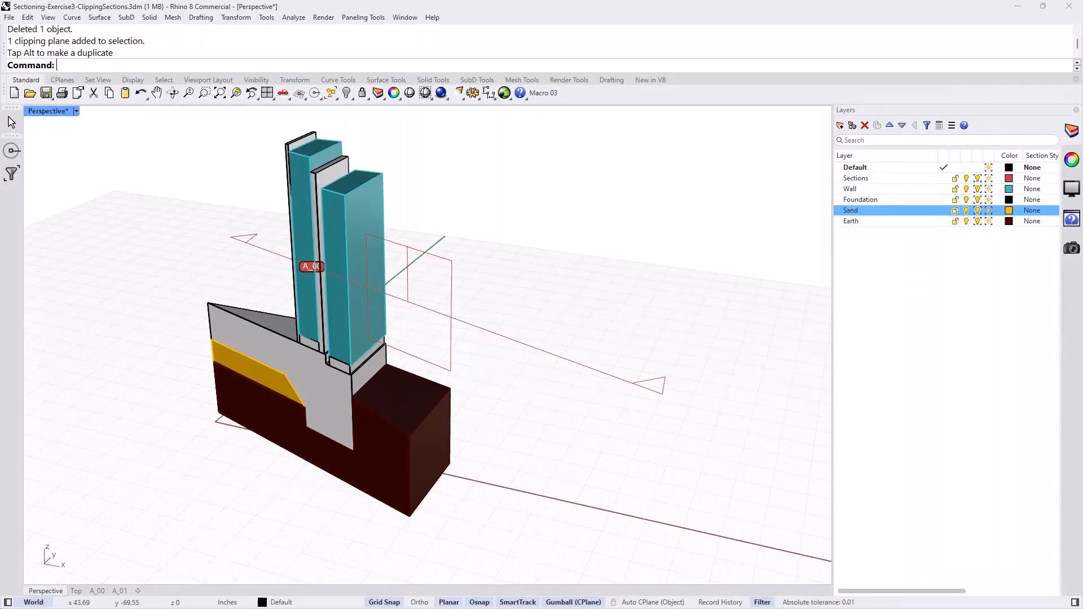
Set the A_00 clipping plane's Objects Clipped option to Include Selected.
left_click(414, 308)
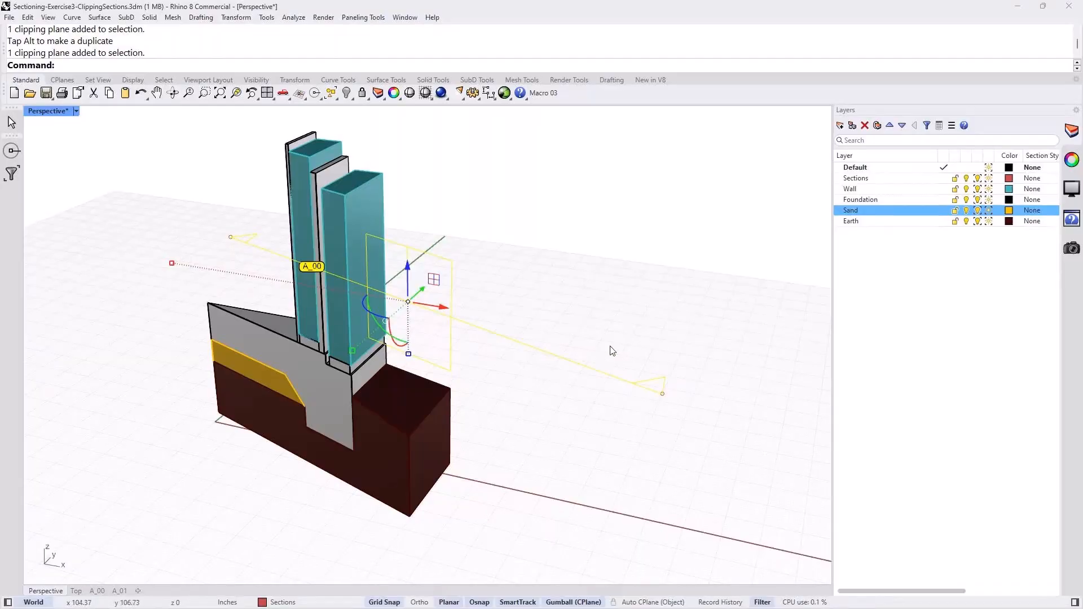
left_click(1071, 161)
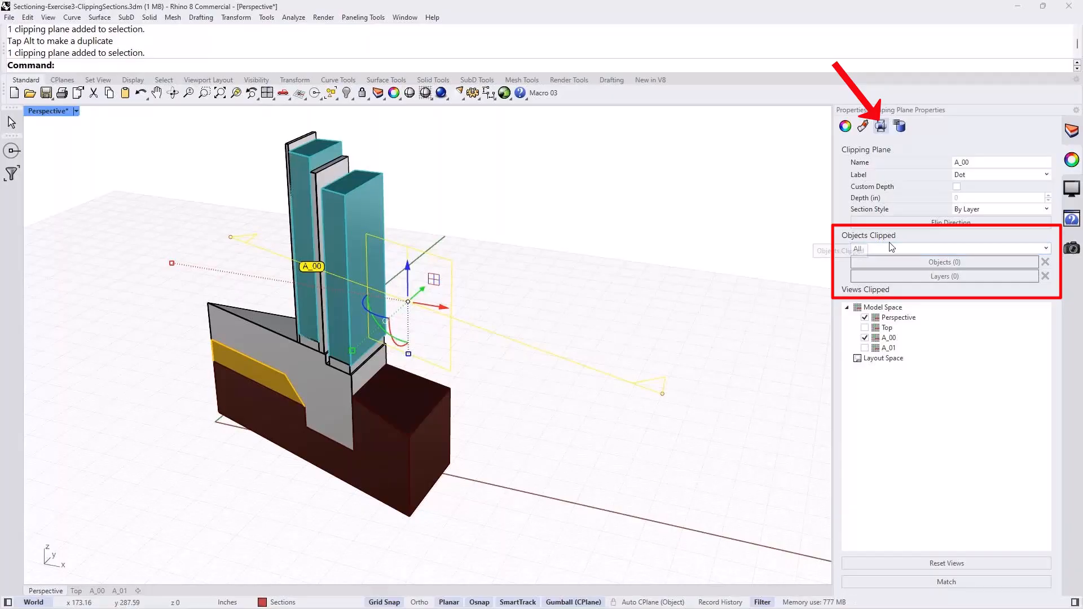
left_click(1045, 249)
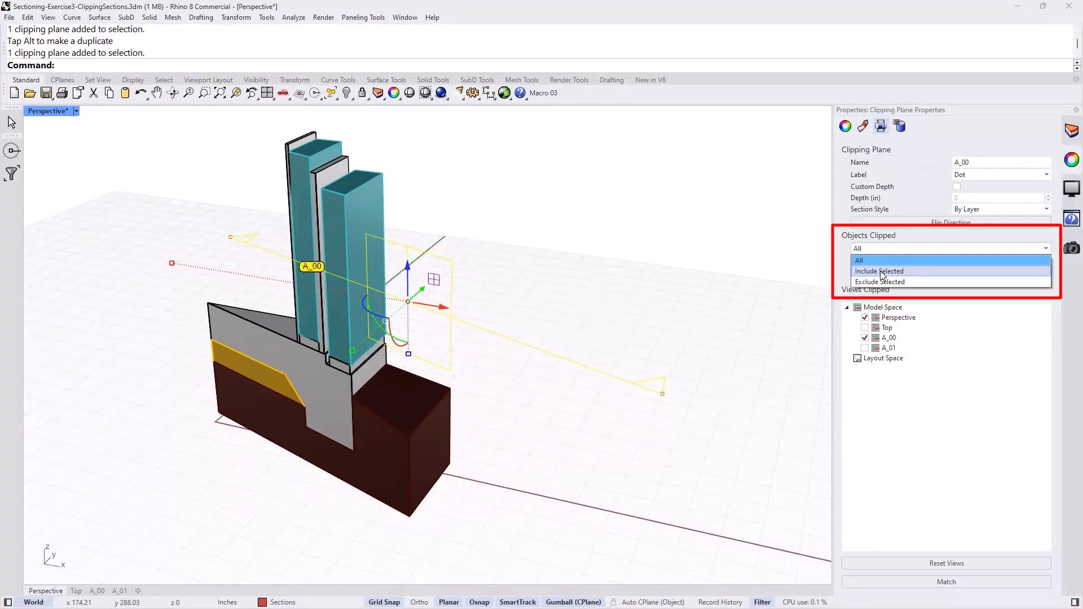
left_click(883, 272)
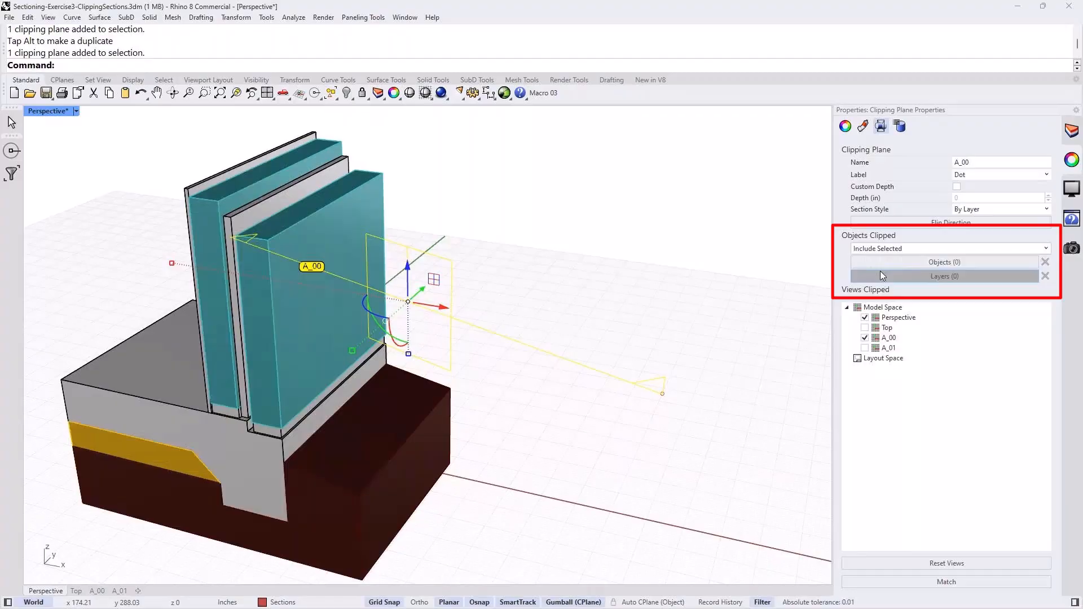
Choose the Wall and Foundation layers as the layers clipped by the A_00 clipping plane.
left_click(972, 277)
left_click_drag(997, 365, 648, 159)
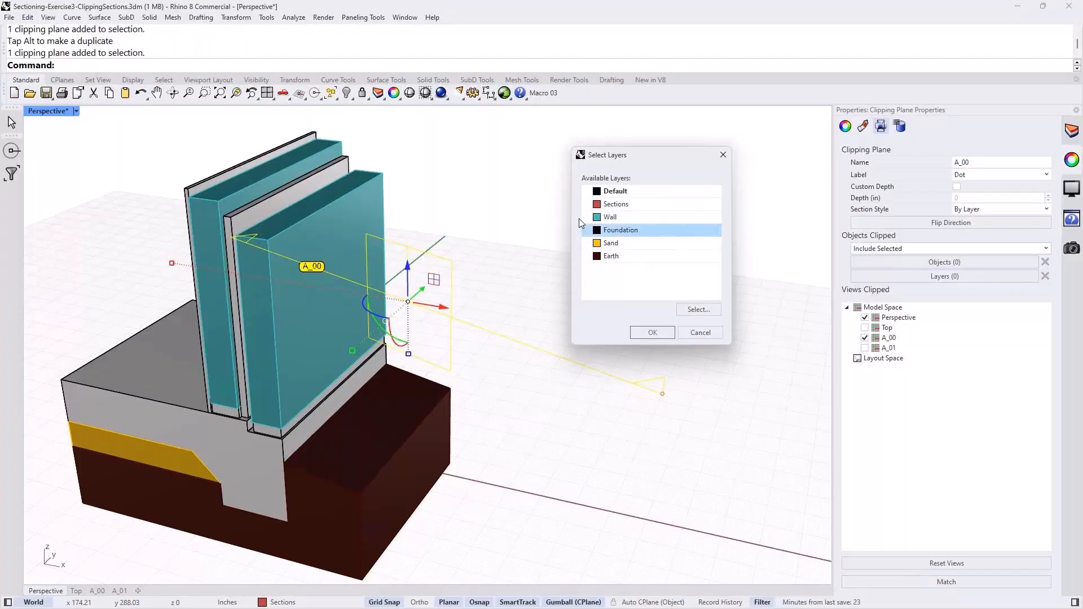
left_click(613, 219)
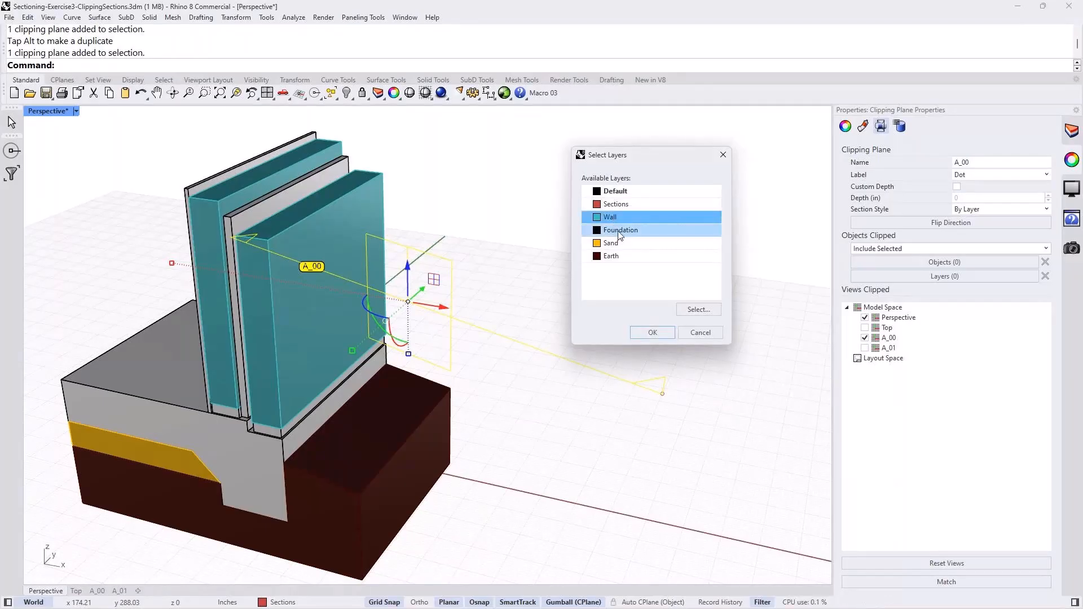
left_click(620, 231)
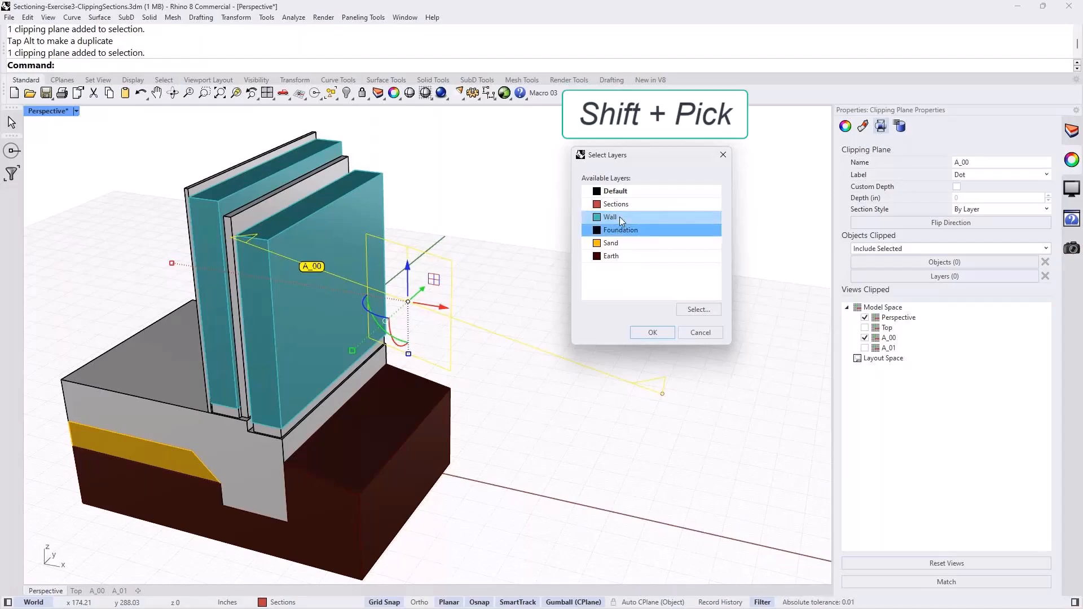
left_click(619, 216, "shift")
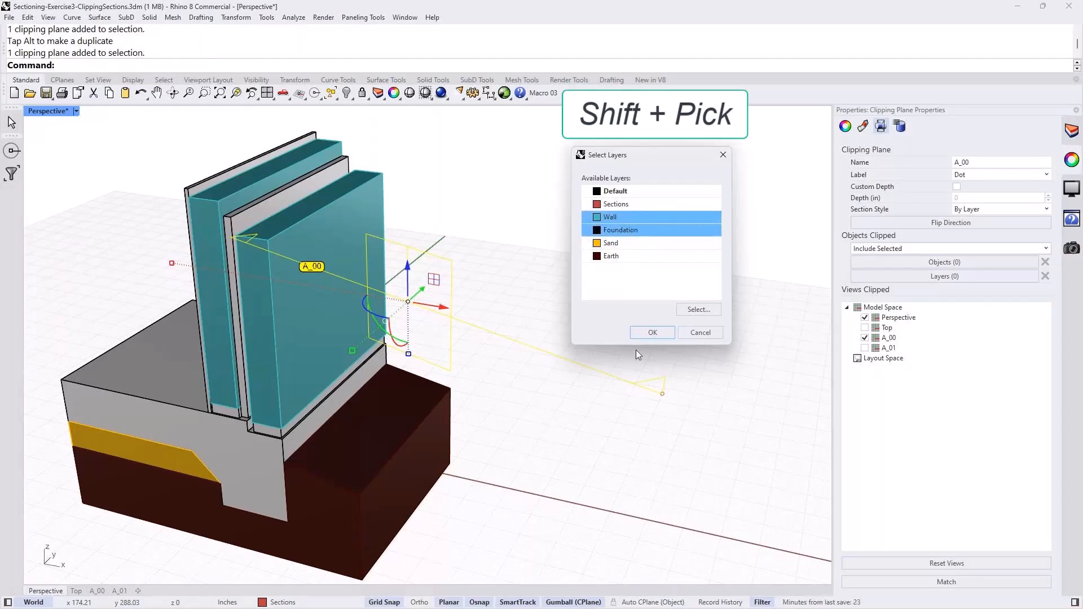
left_click(658, 332)
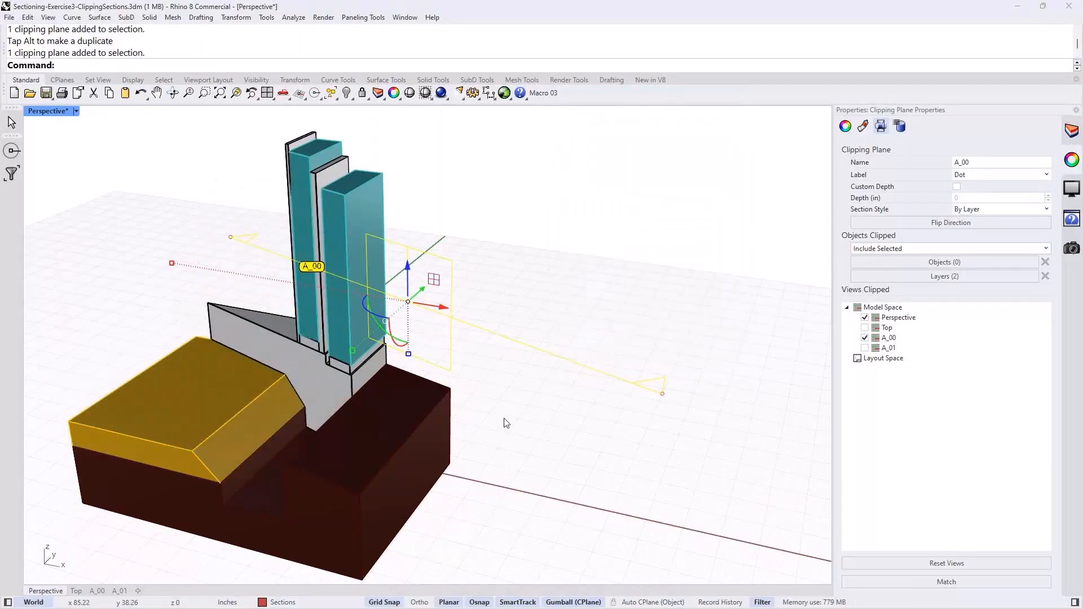
Move the A_00 clipping plane along its green axis toward the front of the model so less of the wall and foundation is cut away.
right_click_drag(492, 345, 548, 304, "shift")
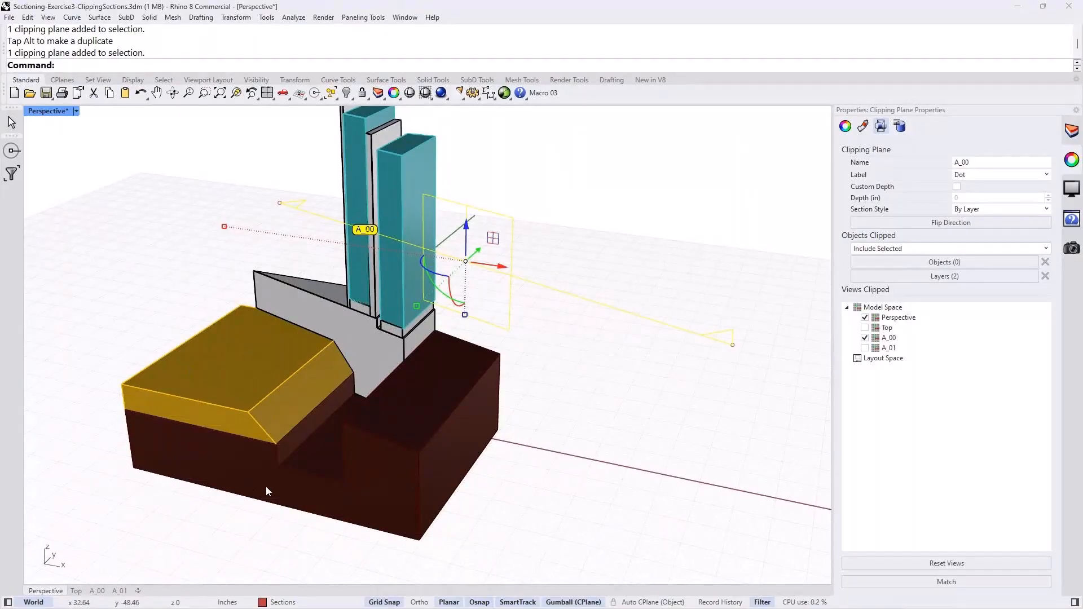
left_click(1075, 135)
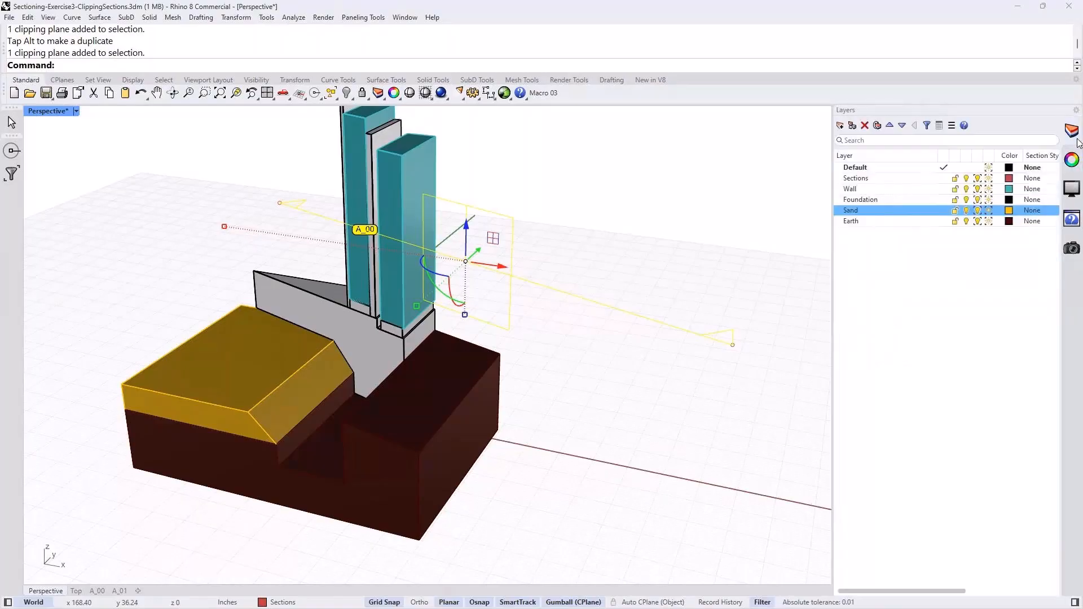
left_click(852, 222)
left_click(857, 186)
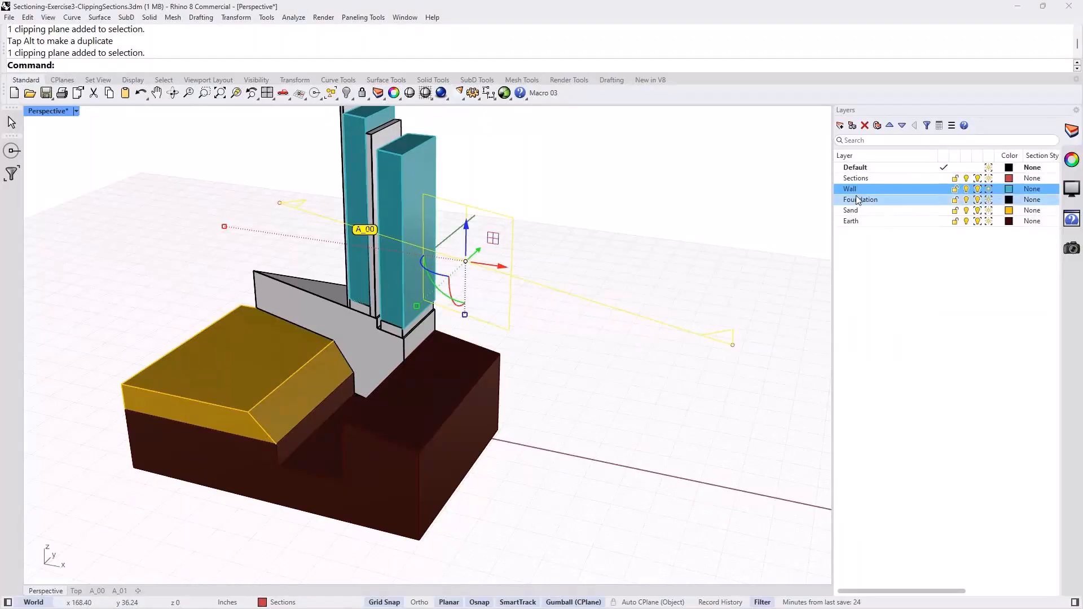
left_click(858, 200)
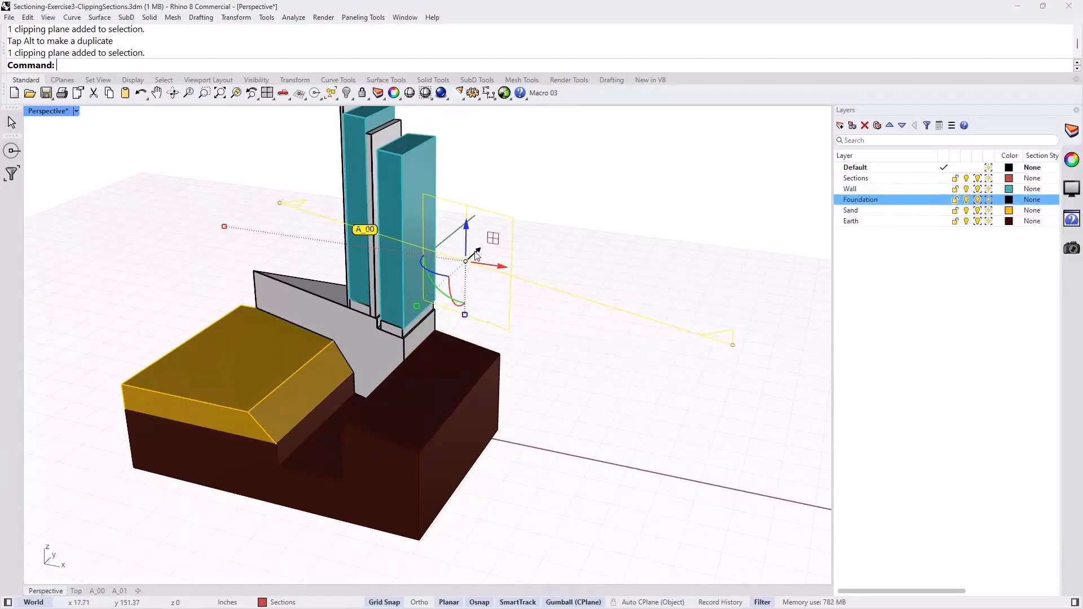
left_click_drag(476, 255, 442, 278)
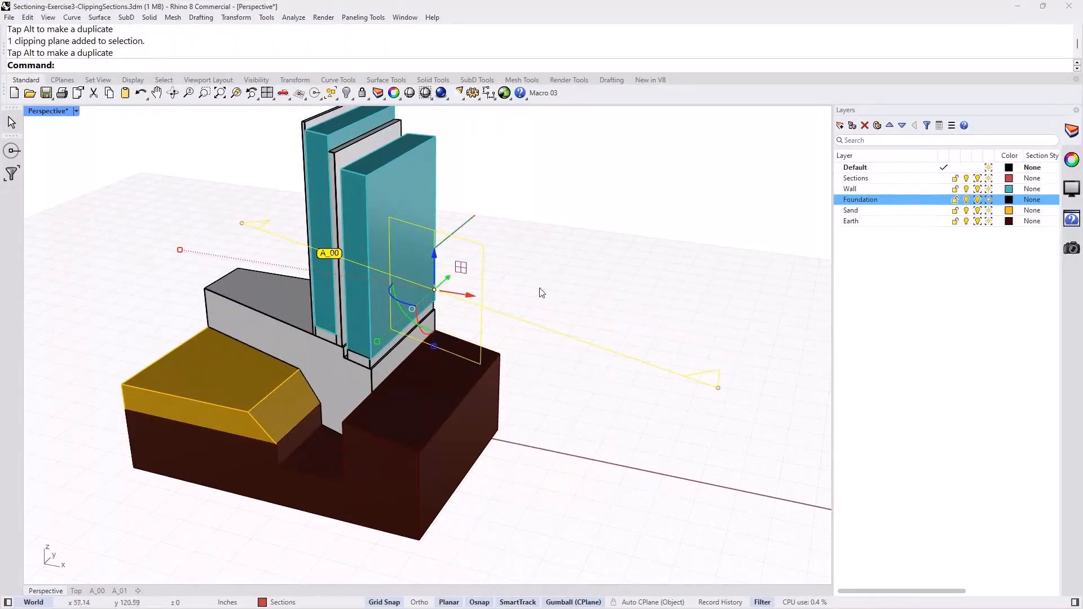
right_click_drag(540, 288, 546, 297, "shift")
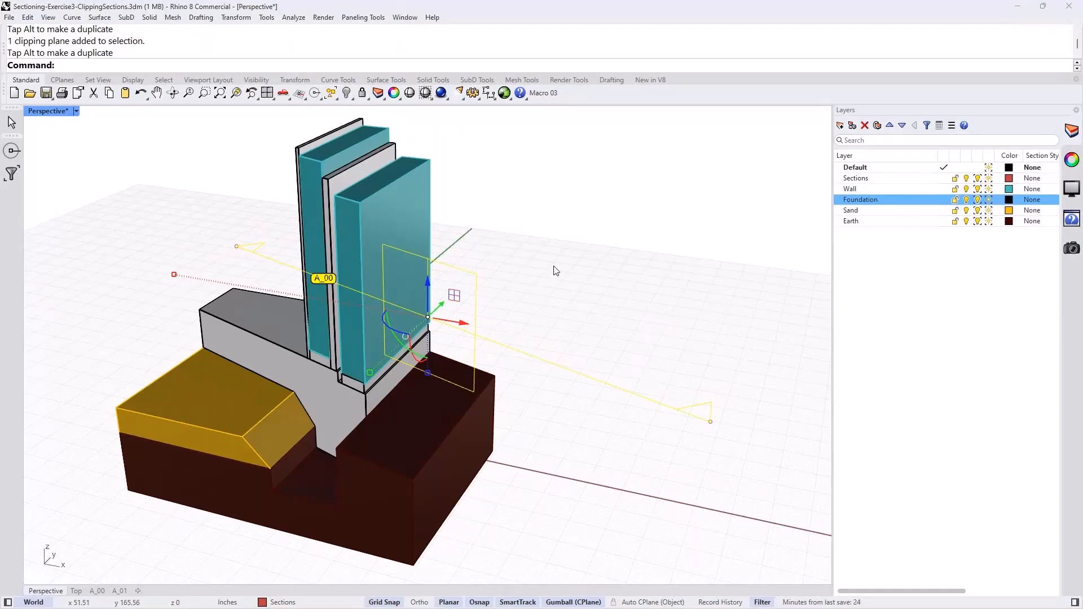
Turn the Wall layer off and back on to check which parts belong to it.
left_click(803, 227)
left_click(939, 189)
left_click(966, 189)
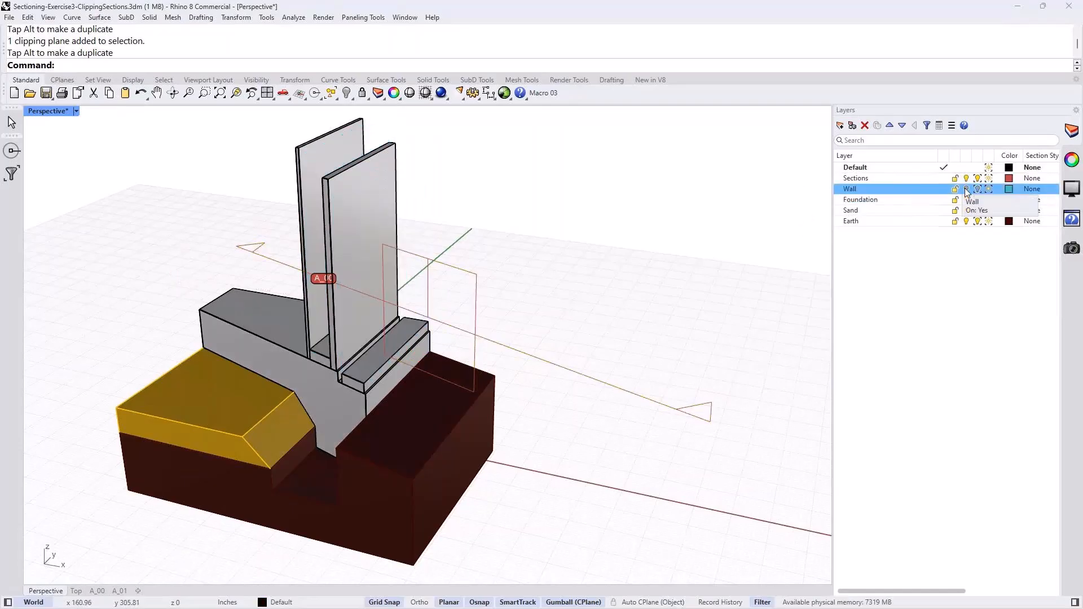
left_click(966, 189)
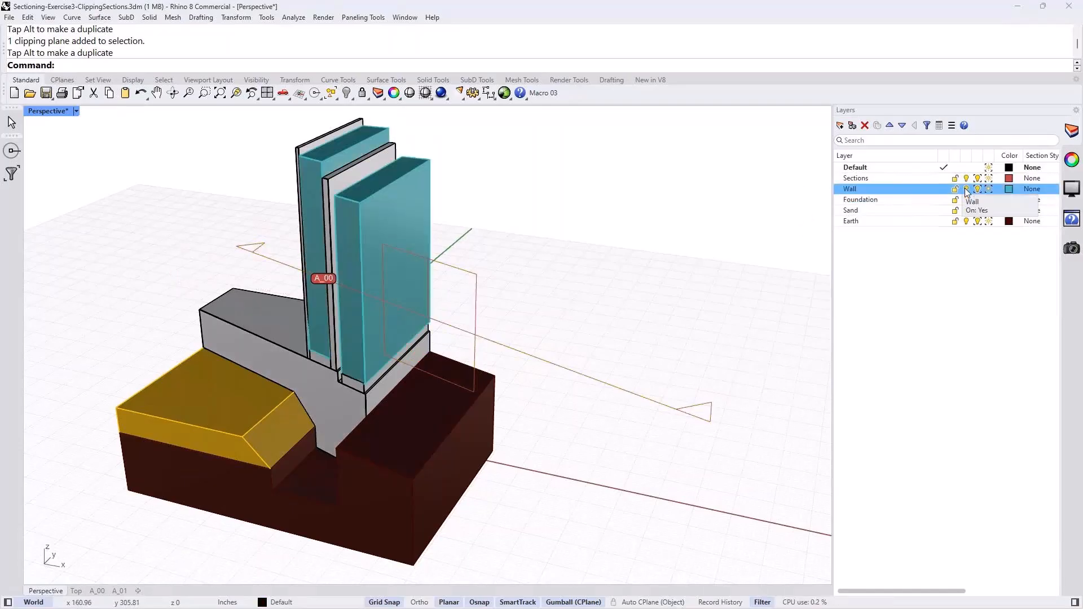
Inspect the footing and the two thin wall panels to check that they belong to the Foundation layer, then clear the selection.
left_click(863, 199)
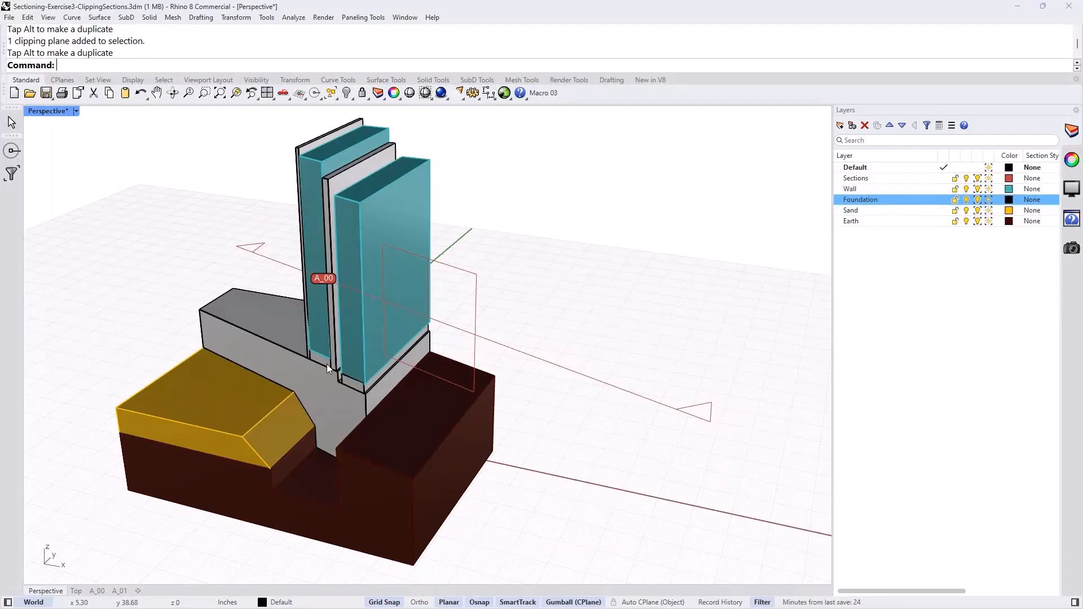
left_click(329, 421)
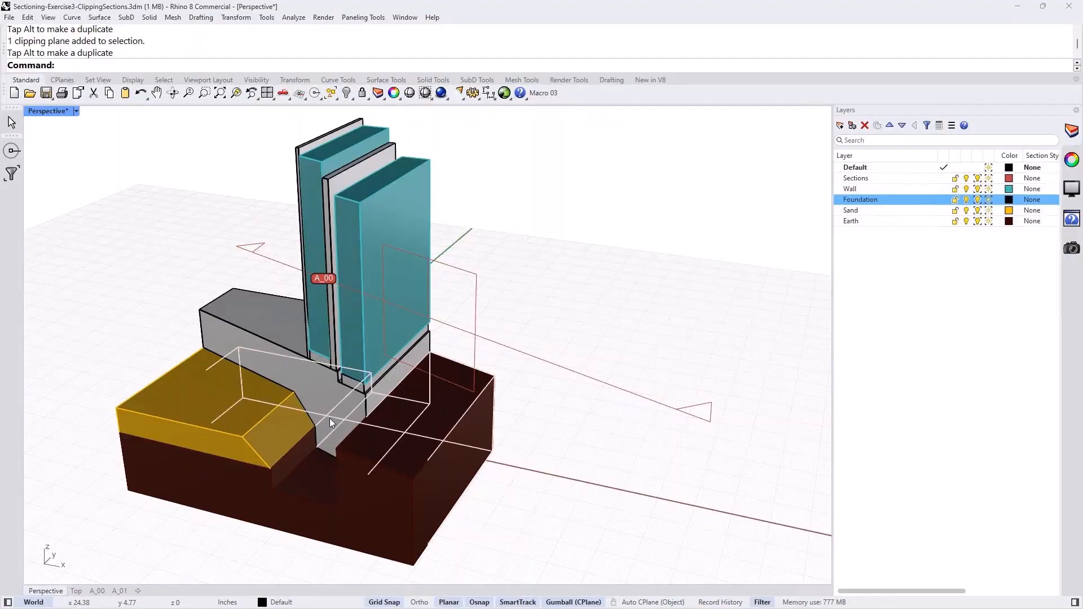
left_click(282, 331)
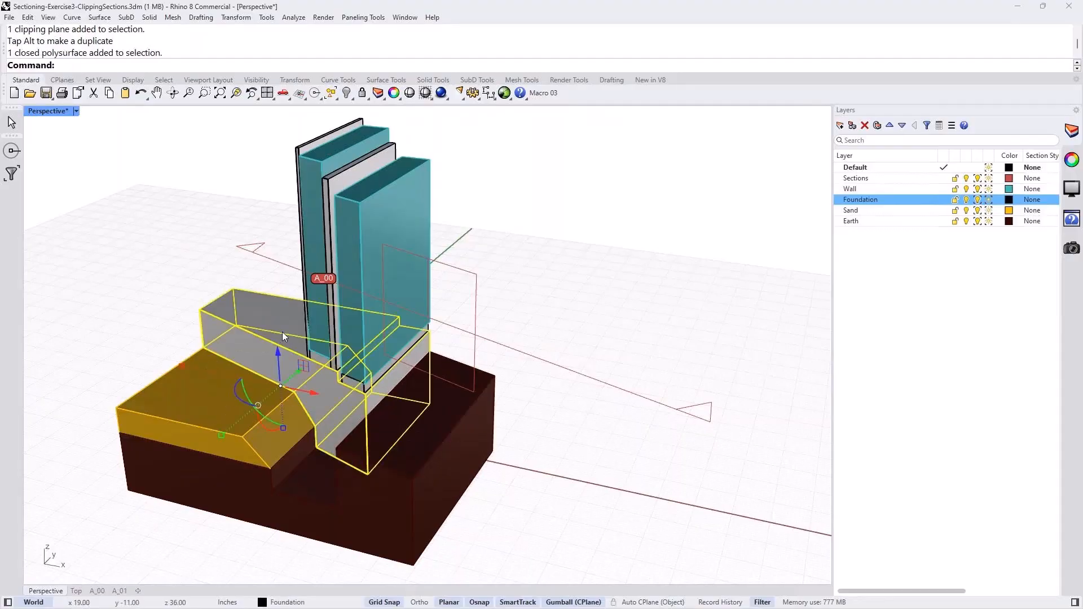
left_click(305, 150)
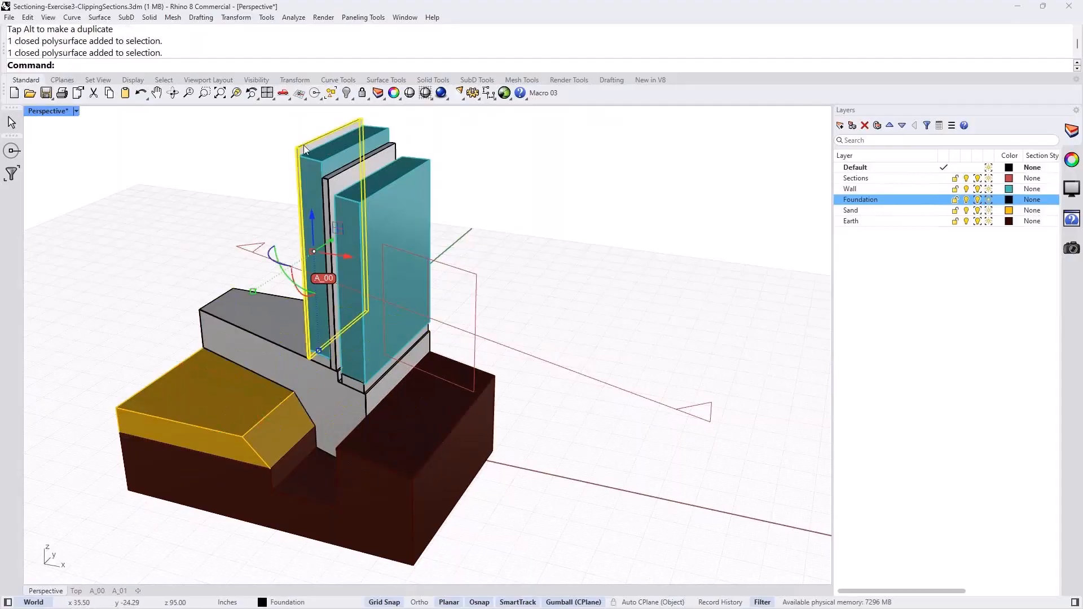
left_click(331, 177)
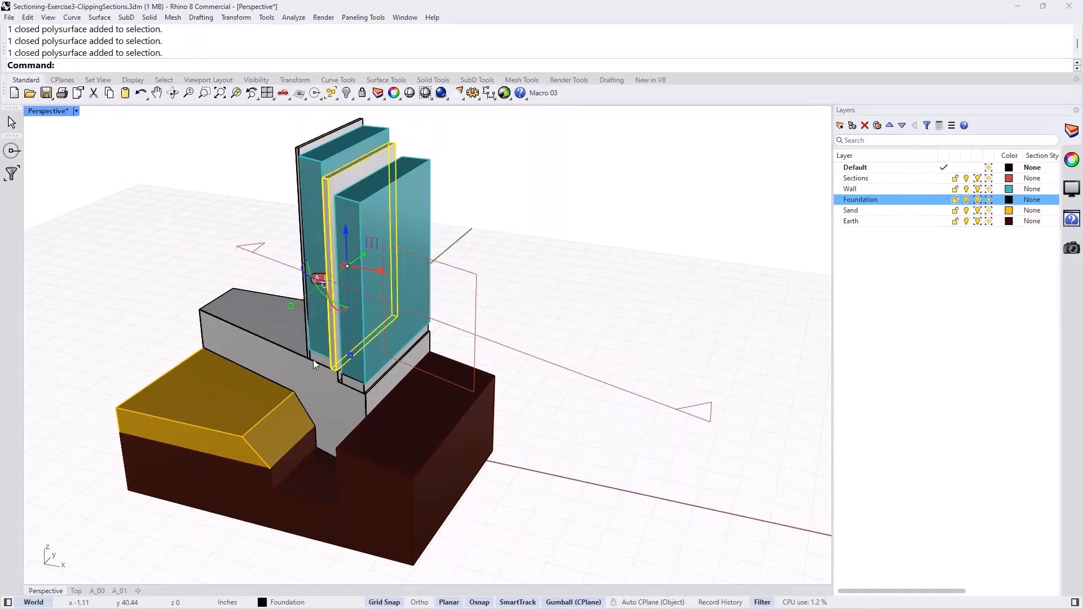
left_click(289, 351)
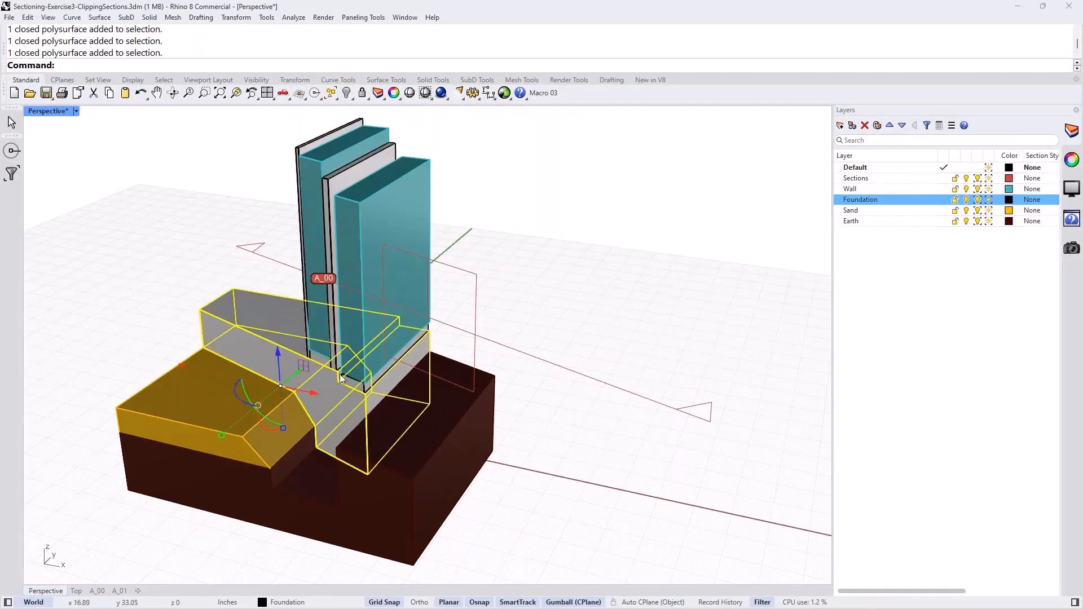
left_click(558, 278)
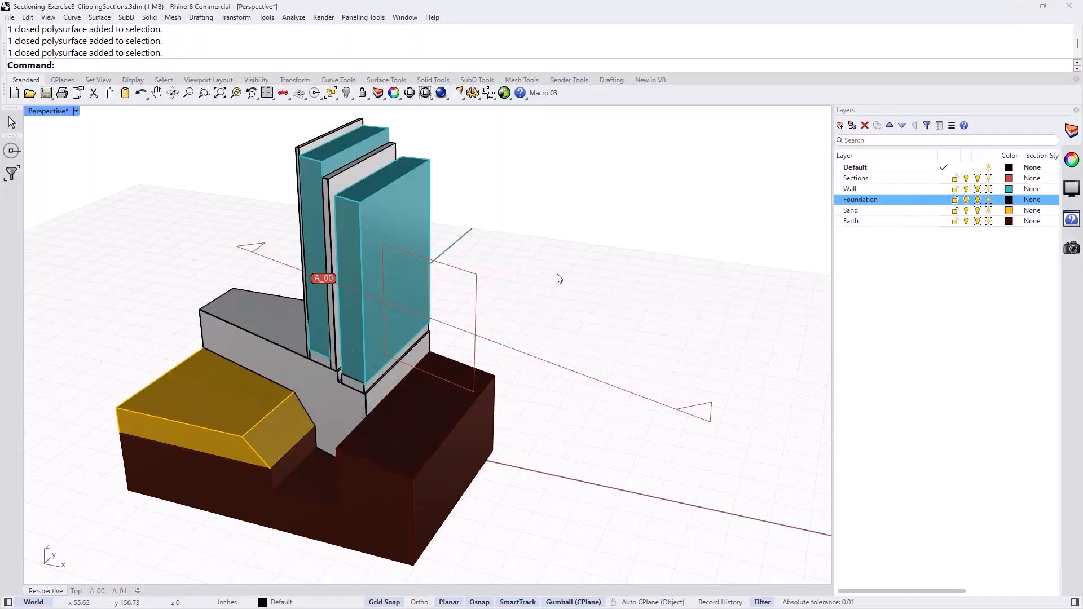
Add the four upright wall panels and the two small base pieces beneath them as individual objects clipped by the A_00 clipping plane.
left_click(497, 347)
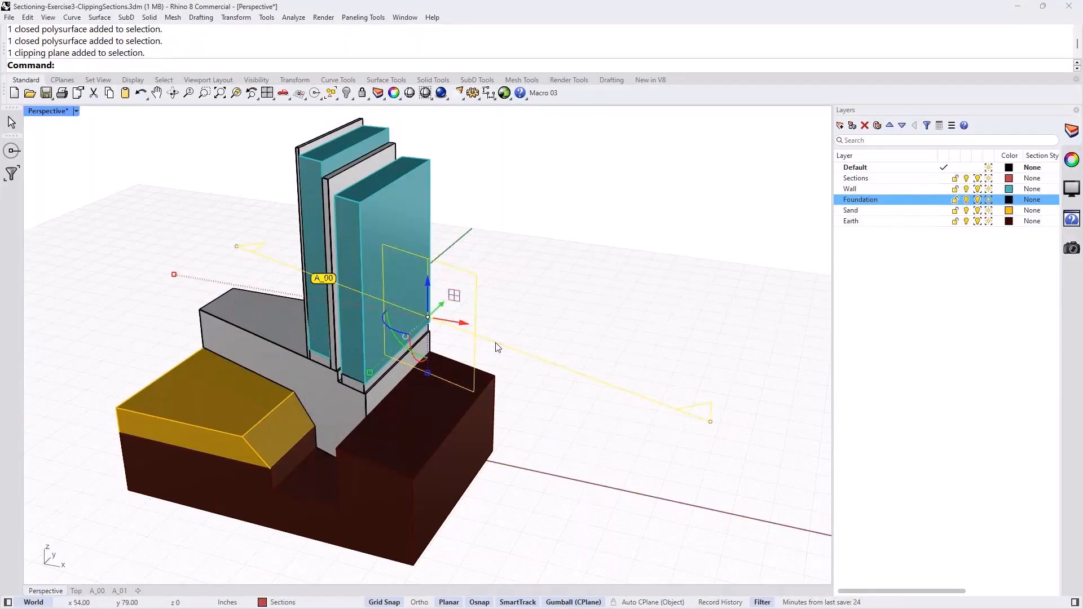
left_click(1072, 163)
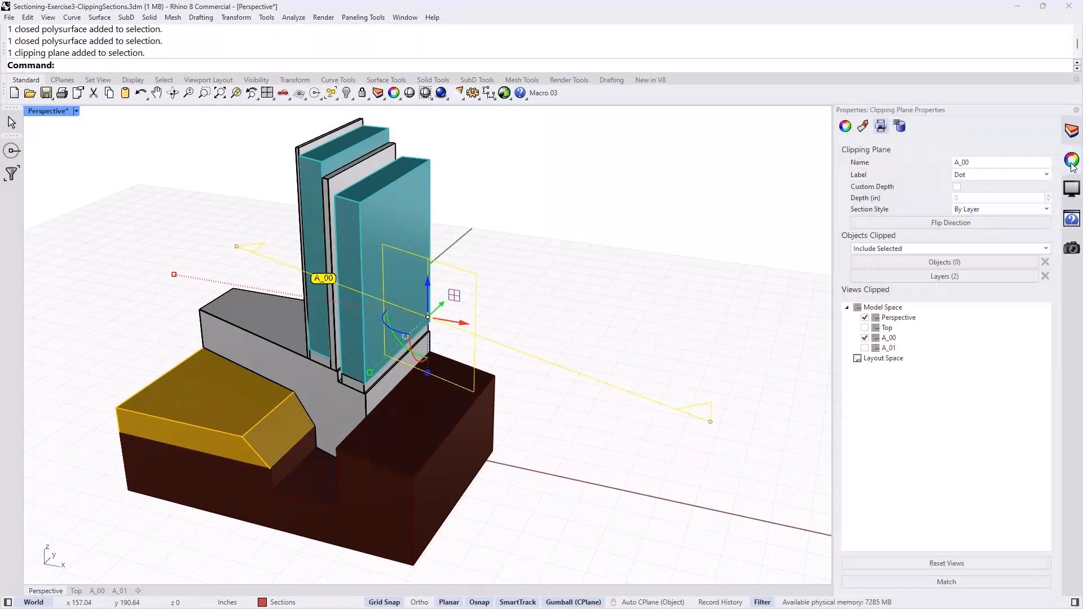
left_click(961, 263)
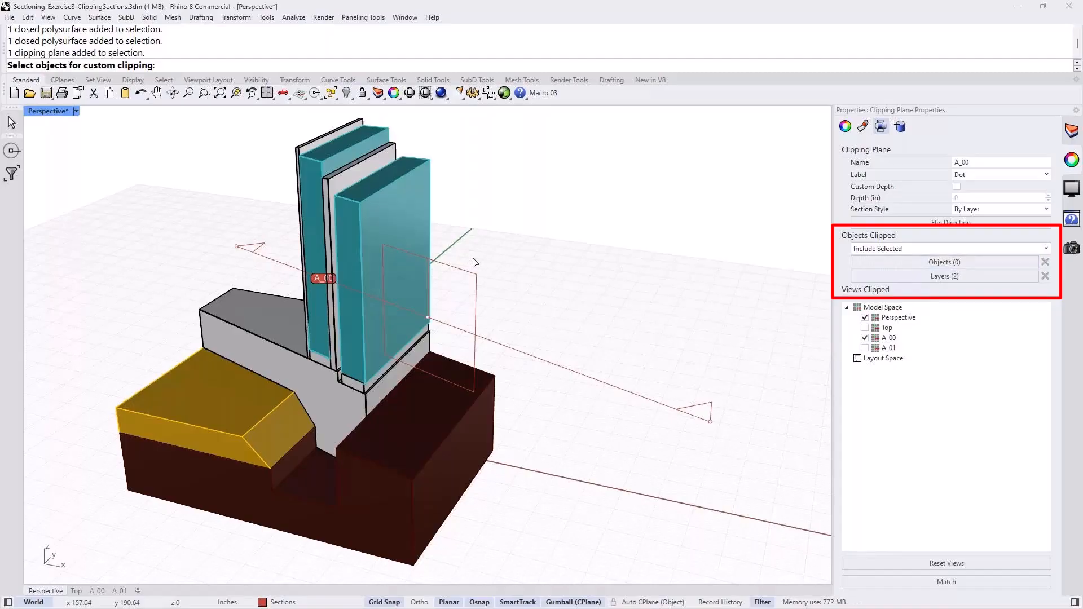
left_click_drag(469, 260, 232, 160)
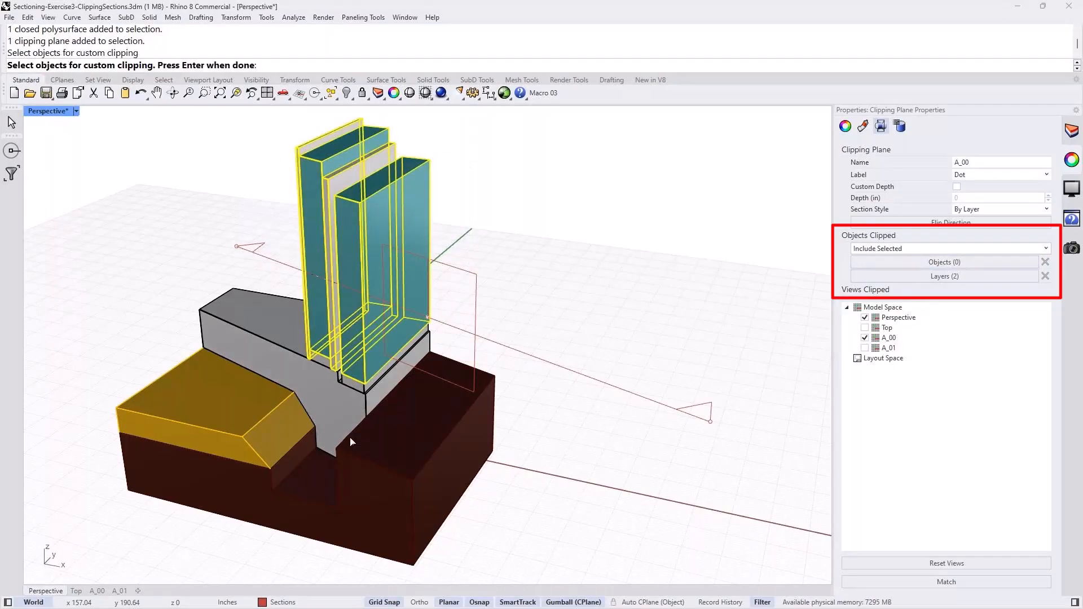
left_click(322, 360)
left_click(355, 385)
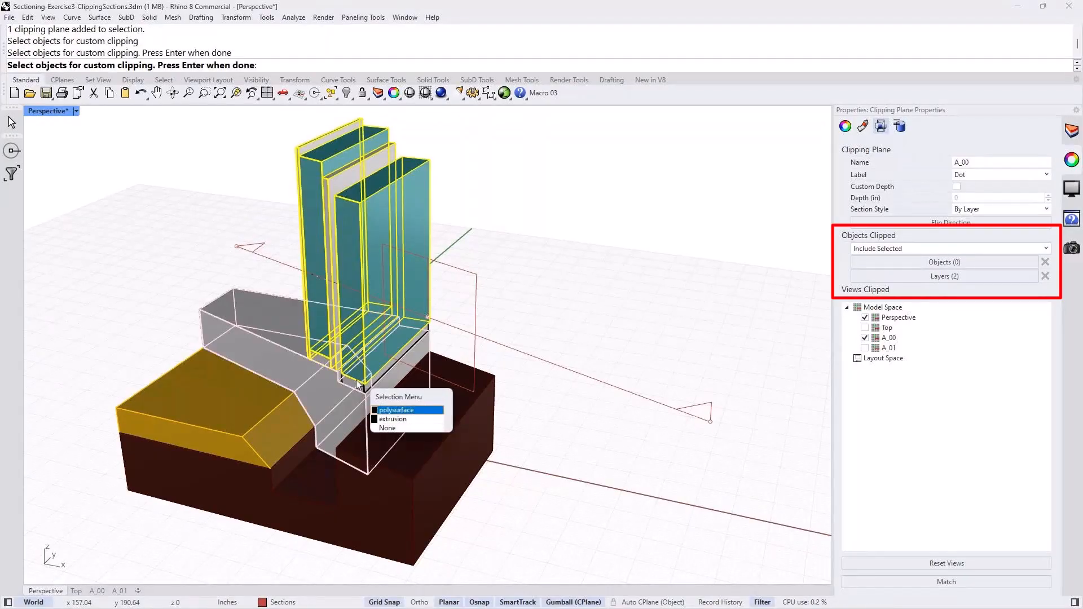
left_click(383, 422)
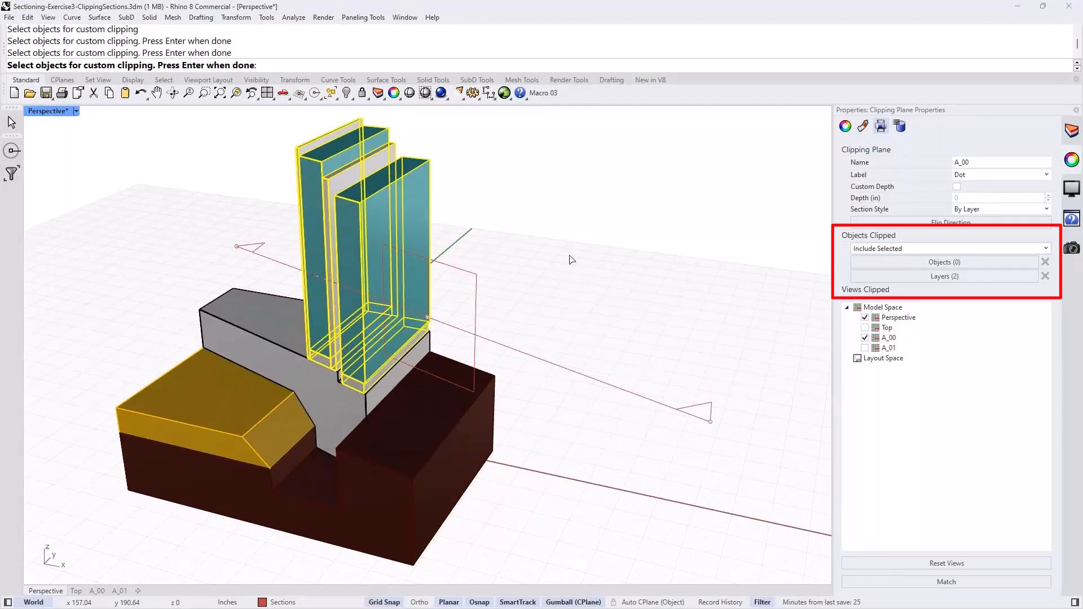
key("Return")
Remove the Foundation layer from the layers clipped by the A_00 clipping plane, leaving only the Wall layer chosen.
left_click(952, 280)
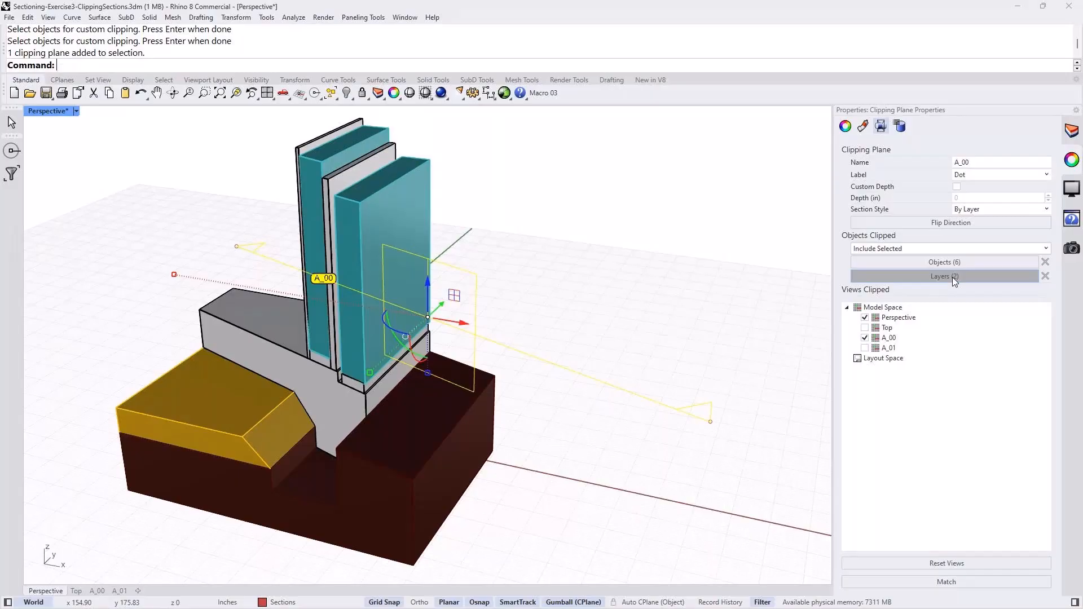
left_click(952, 277)
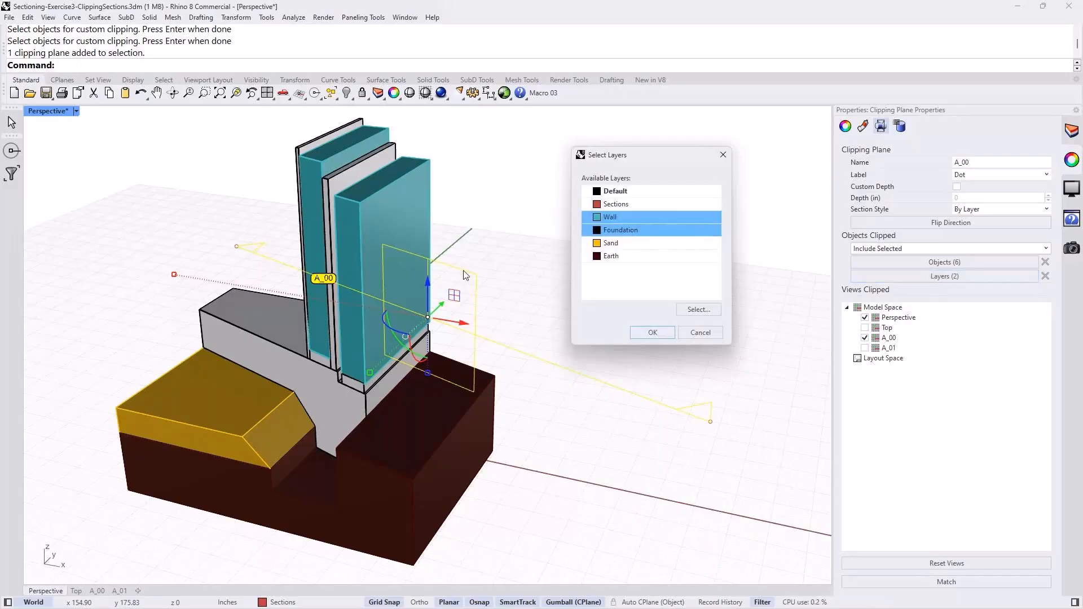
left_click(620, 231)
left_click(615, 219)
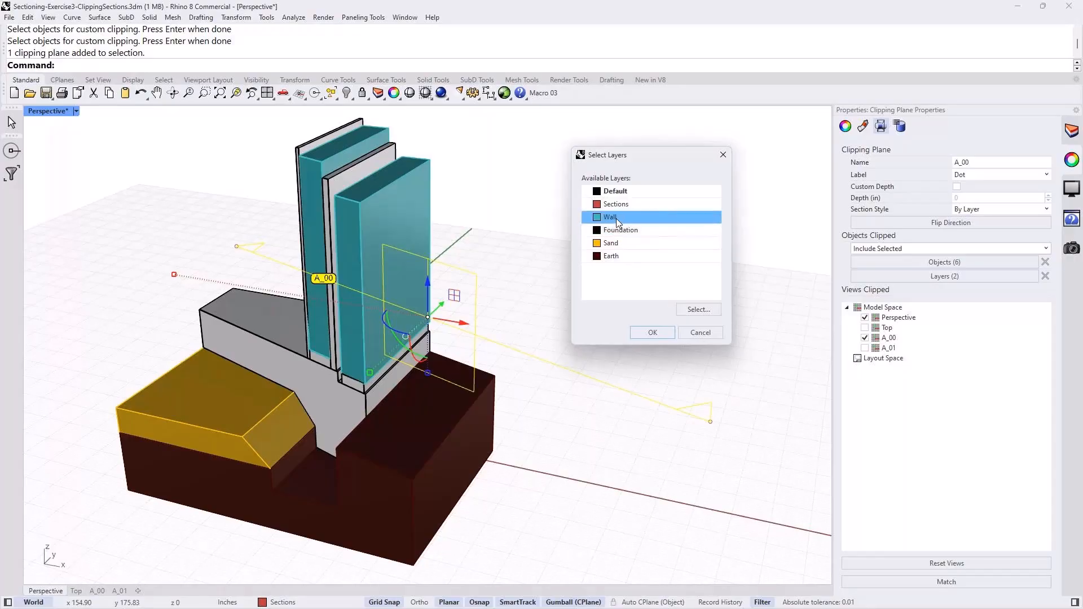
left_click(654, 328)
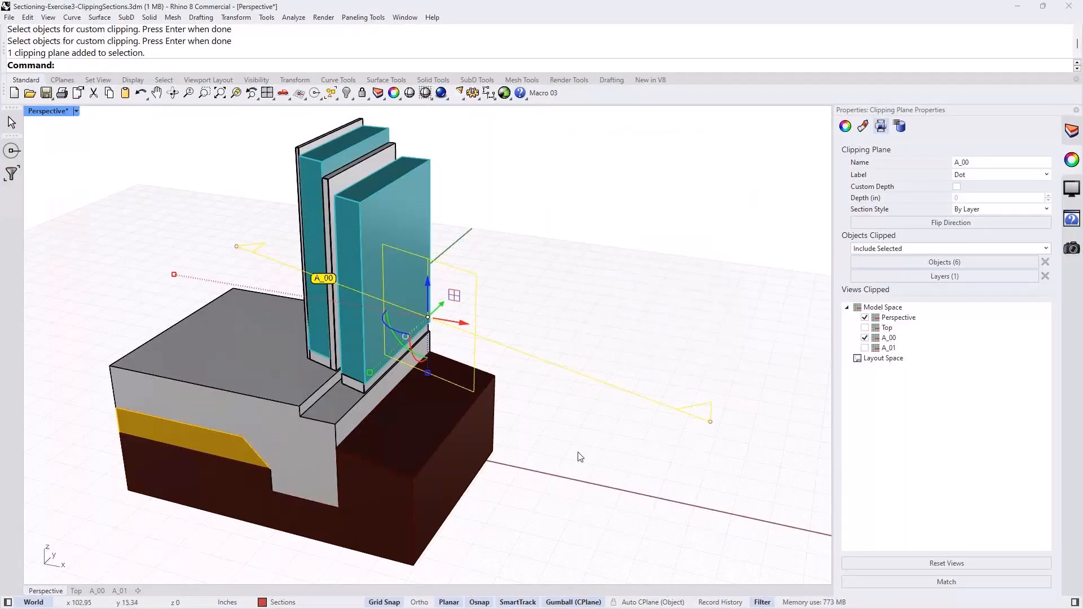
Check which individual objects the A_00 clipping plane cuts and move the plane slightly toward the front of the model along its green axis.
right_click_drag(547, 464, 545, 454)
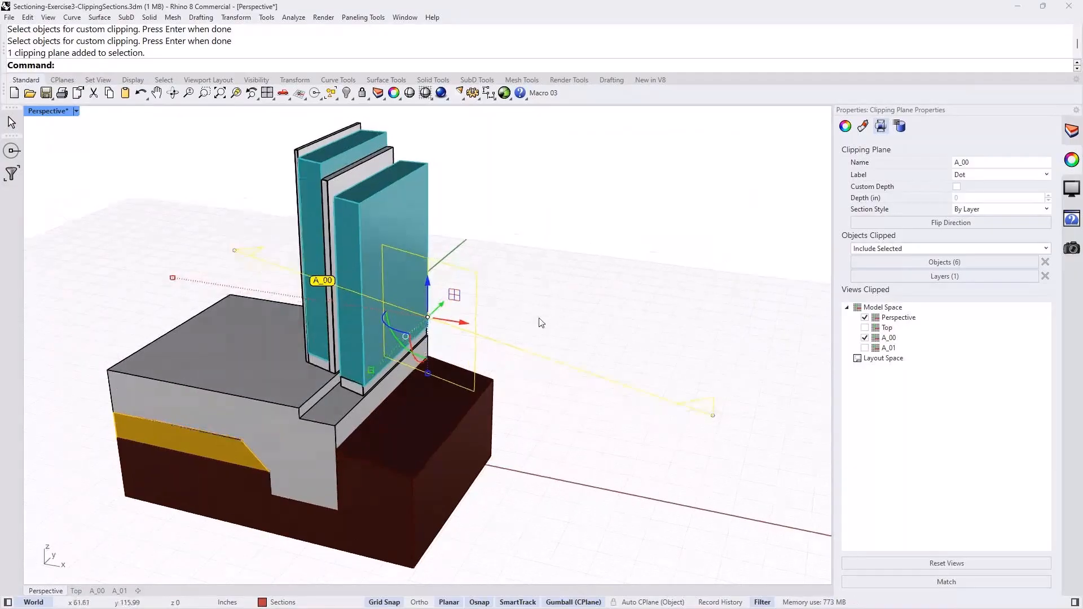
left_click(539, 319)
left_click(523, 353)
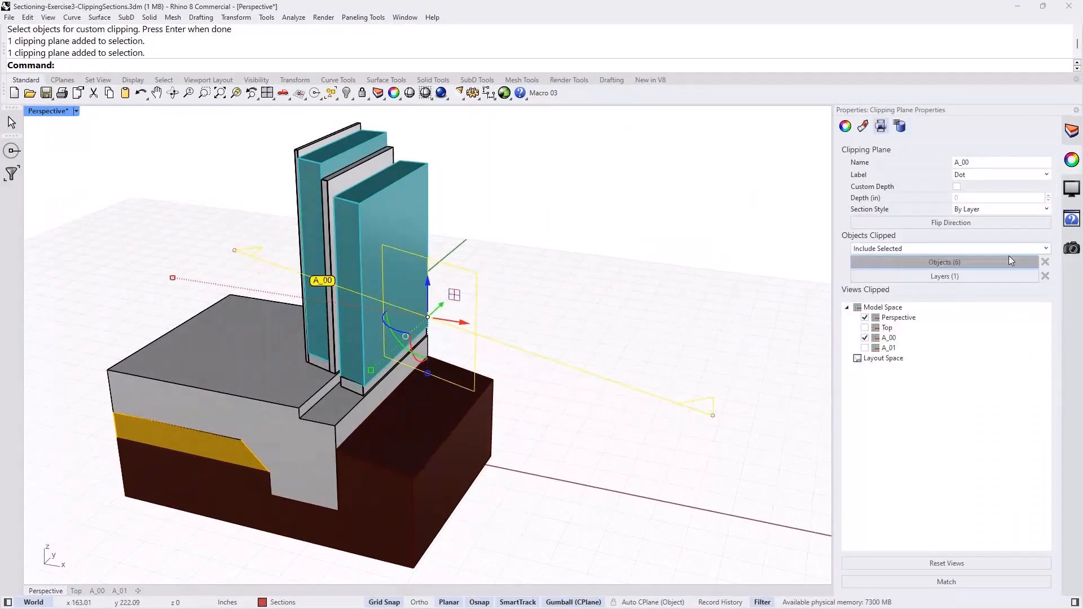
left_click(970, 278)
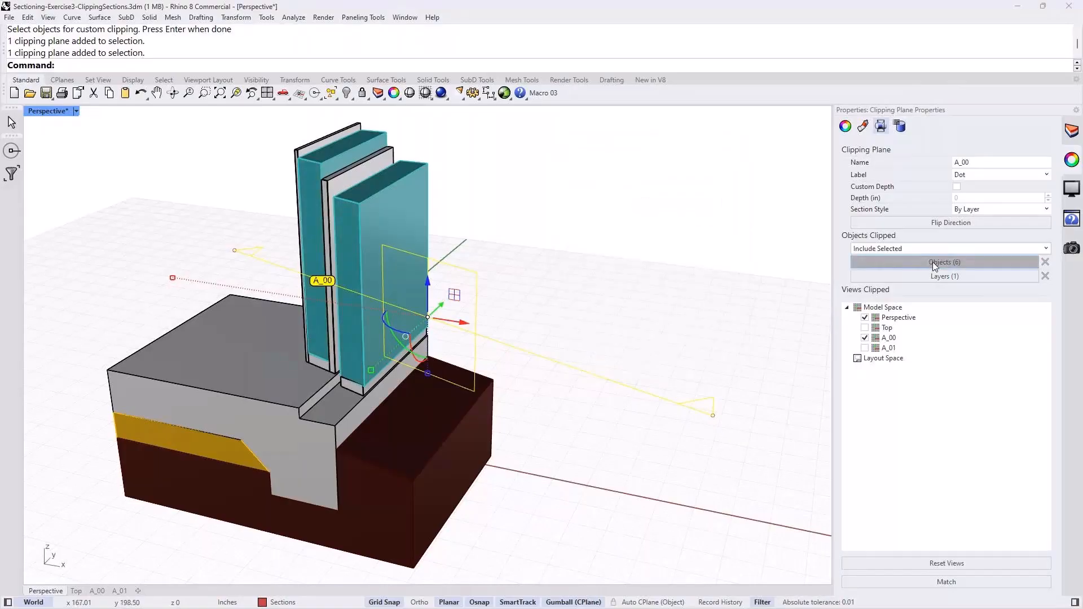
left_click(935, 263)
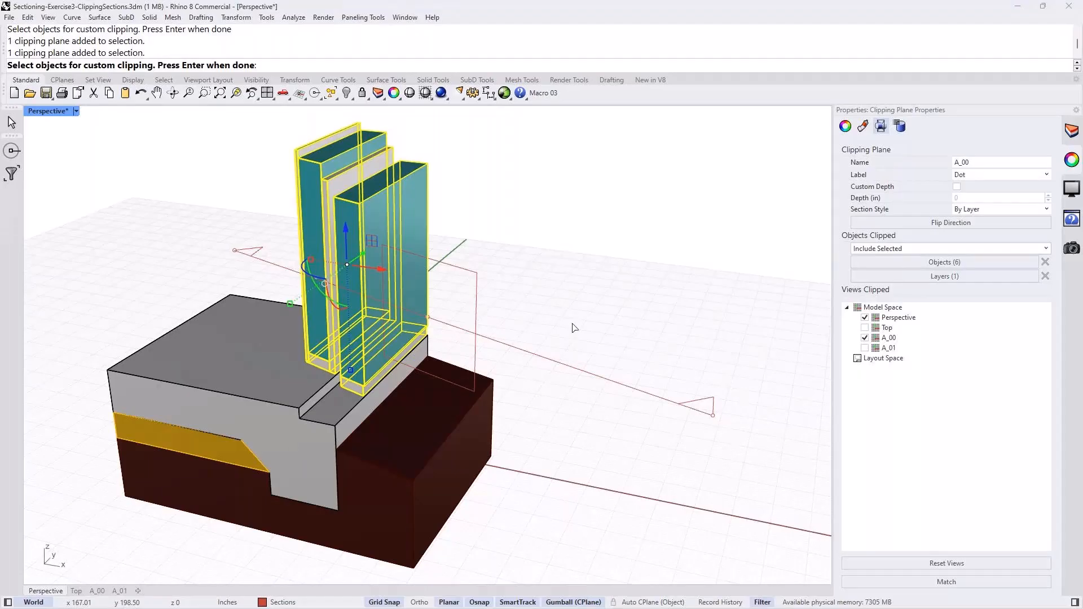
key("Return")
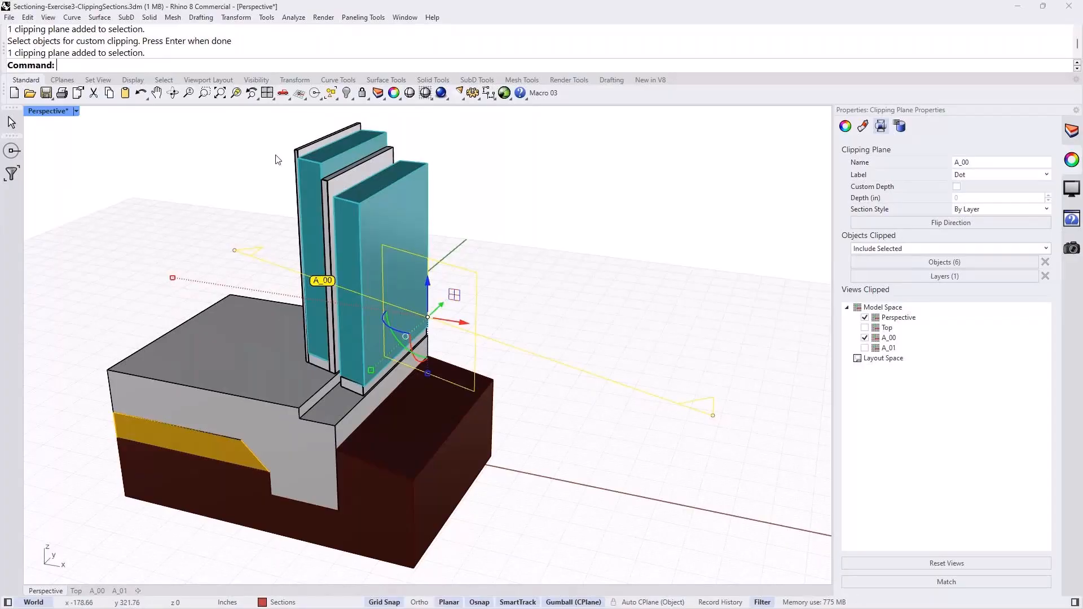
left_click_drag(442, 311, 435, 312)
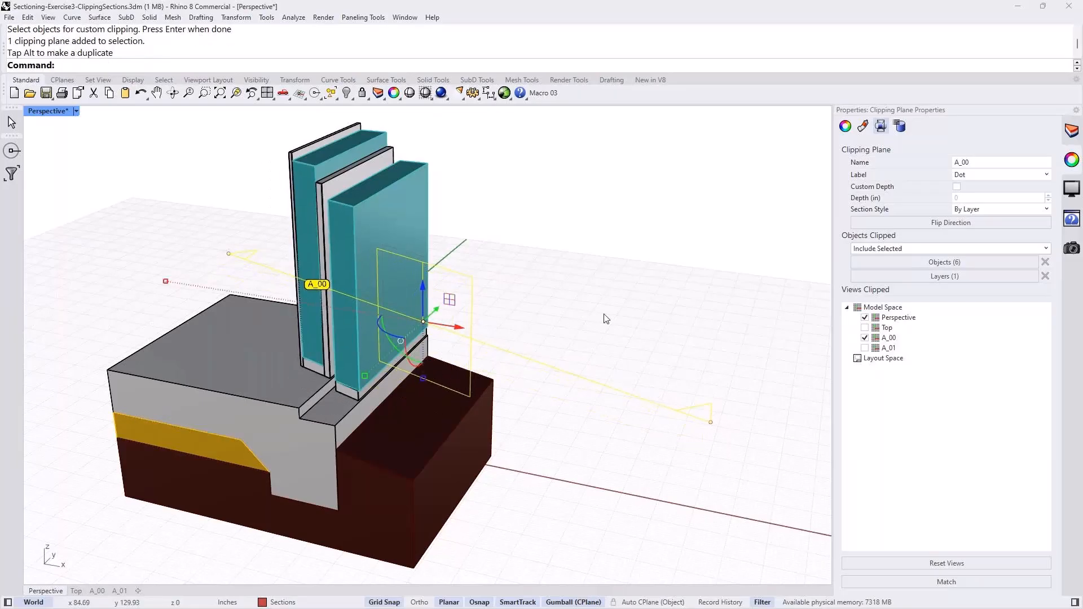